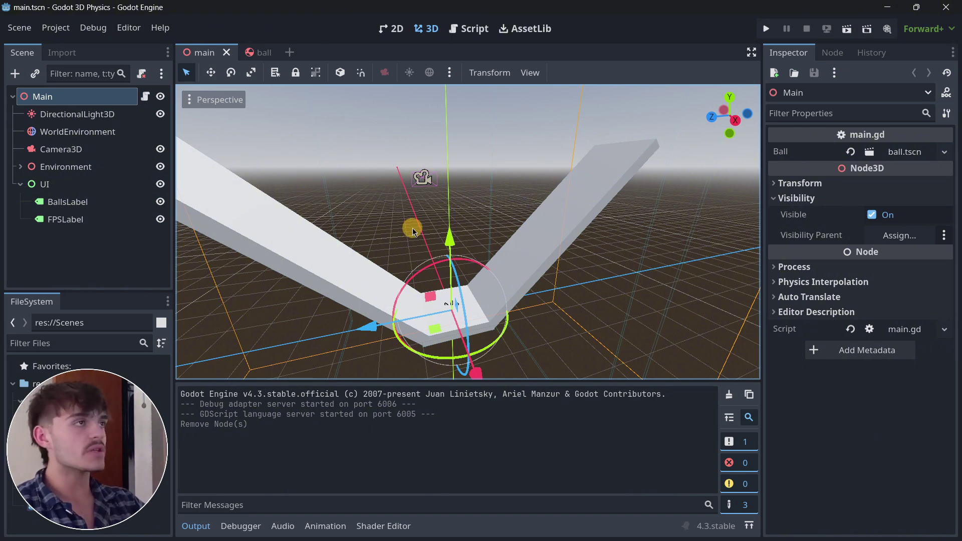
{"action": "scroll", "coordinate": [414, 231], "scroll_direction": "down", "scroll_amount": 5}
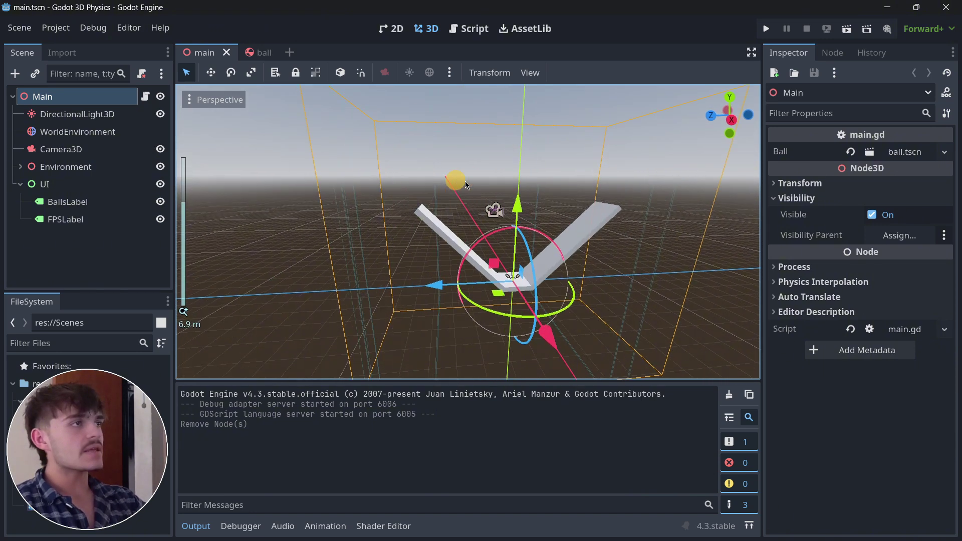
{"action": "scroll", "coordinate": [465, 185], "scroll_direction": "up", "scroll_amount": 4}
{"action": "middle_click_drag", "start_coordinate": [536, 189], "coordinate": [478, 277]}
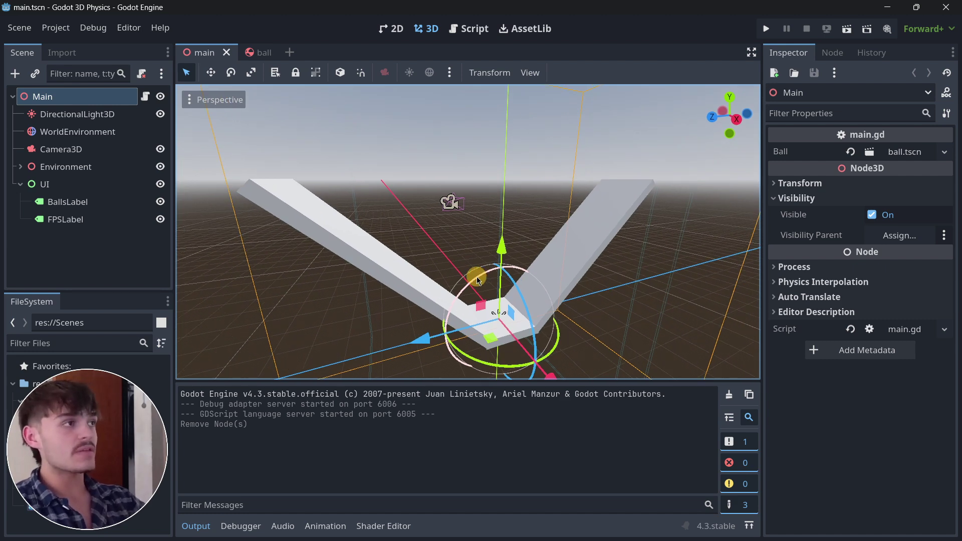
{"action": "left_click", "coordinate": [74, 113]}
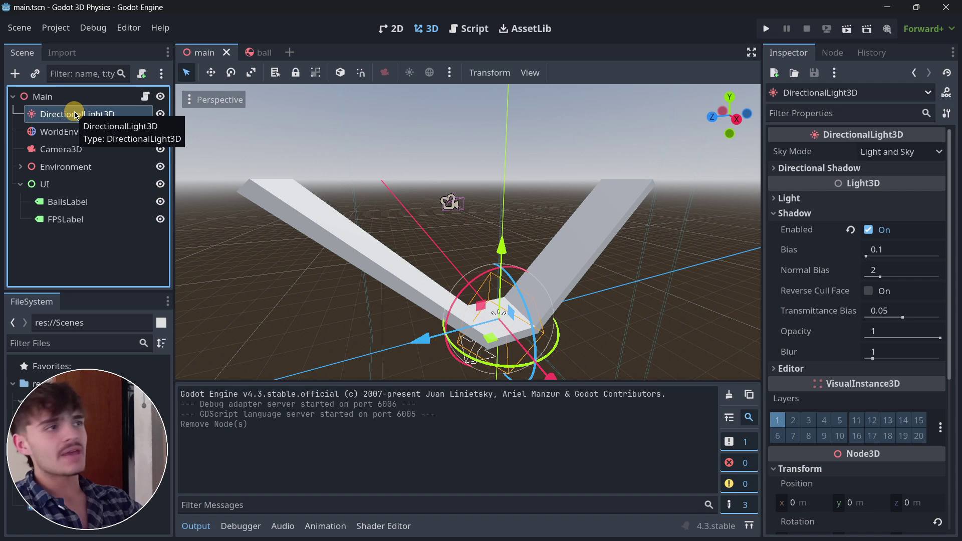
{"action": "left_click", "coordinate": [88, 131]}
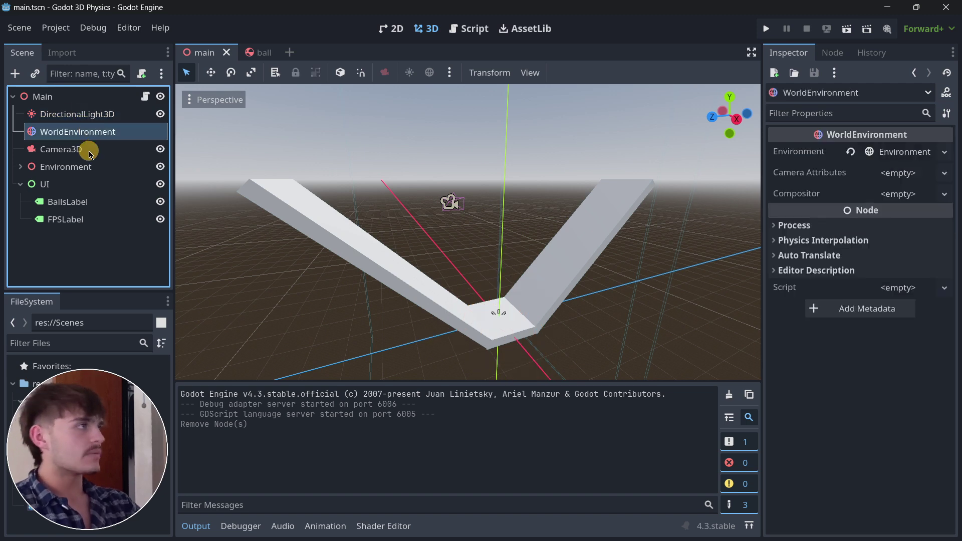
{"action": "left_click", "coordinate": [91, 150]}
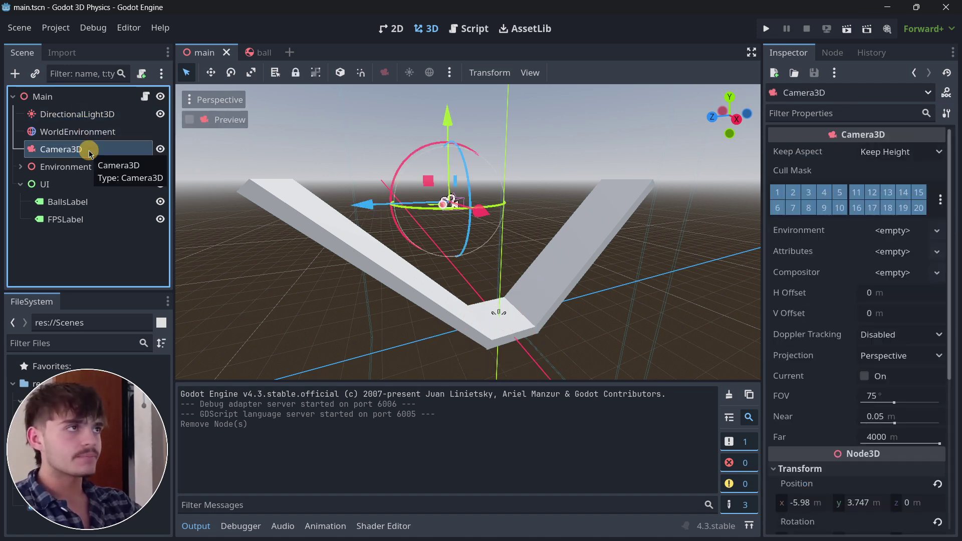
{"action": "left_click", "coordinate": [353, 236]}
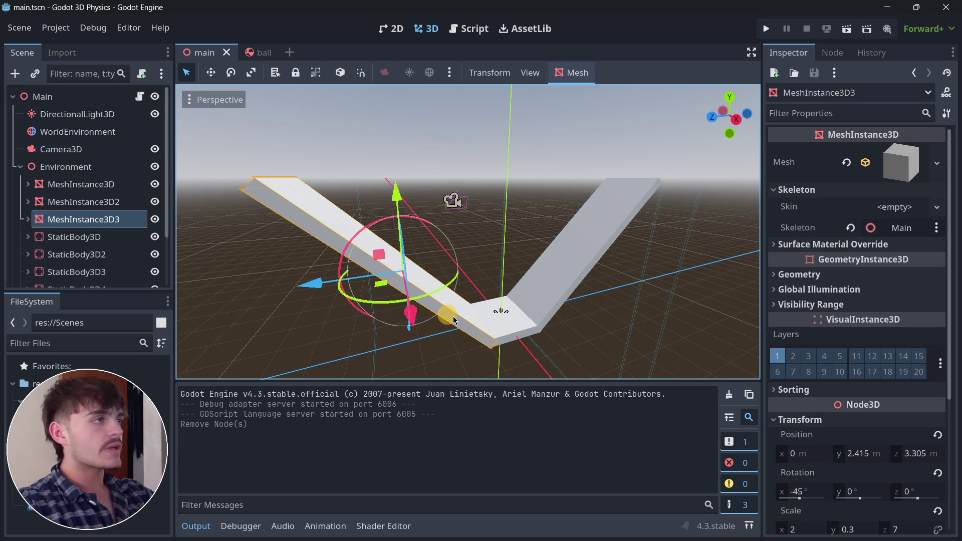
{"action": "left_click", "coordinate": [507, 332]}
{"action": "left_click", "coordinate": [576, 257]}
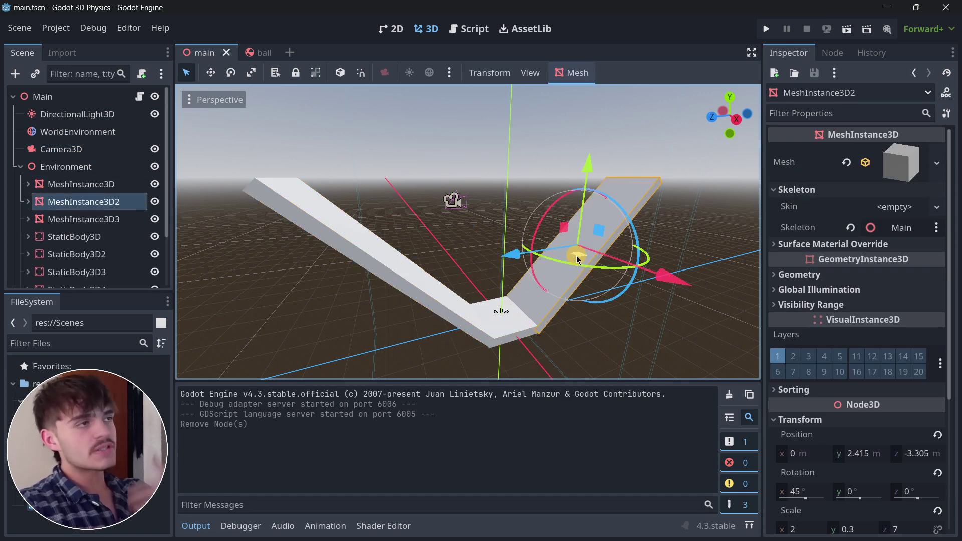
{"action": "left_click", "coordinate": [20, 167]}
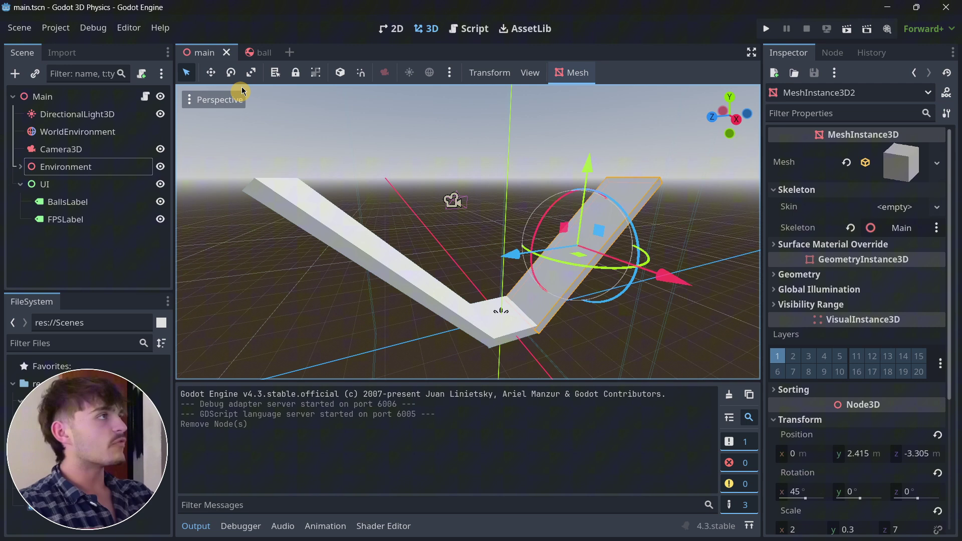
In ball.tscn, inspect the 1 kg RigidBody3D's mesh and its 0.102 m sphere collision shape.
{"action": "left_click", "coordinate": [253, 52]}
{"action": "scroll", "coordinate": [504, 232], "scroll_direction": "up", "scroll_amount": 5}
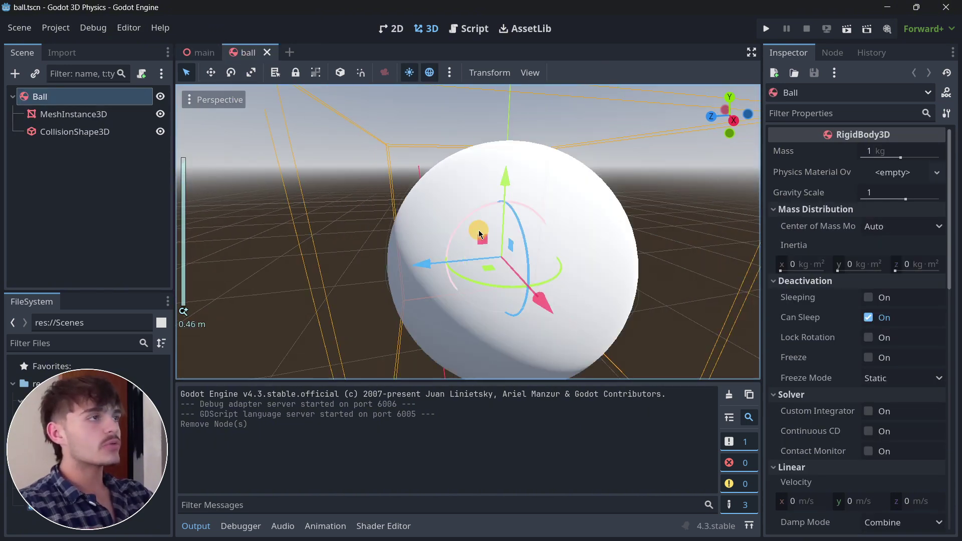
{"action": "scroll", "coordinate": [481, 230], "scroll_direction": "down", "scroll_amount": 5}
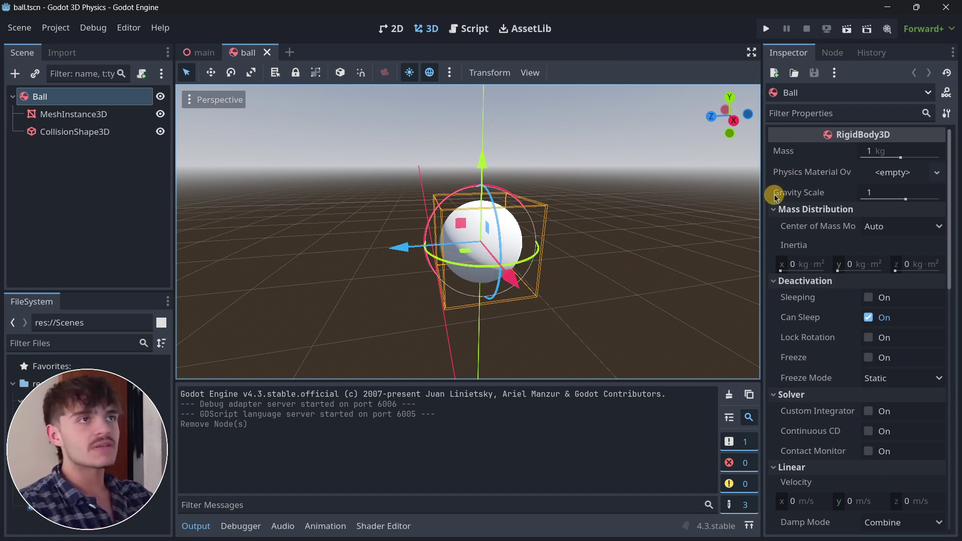
{"action": "left_click", "coordinate": [99, 113]}
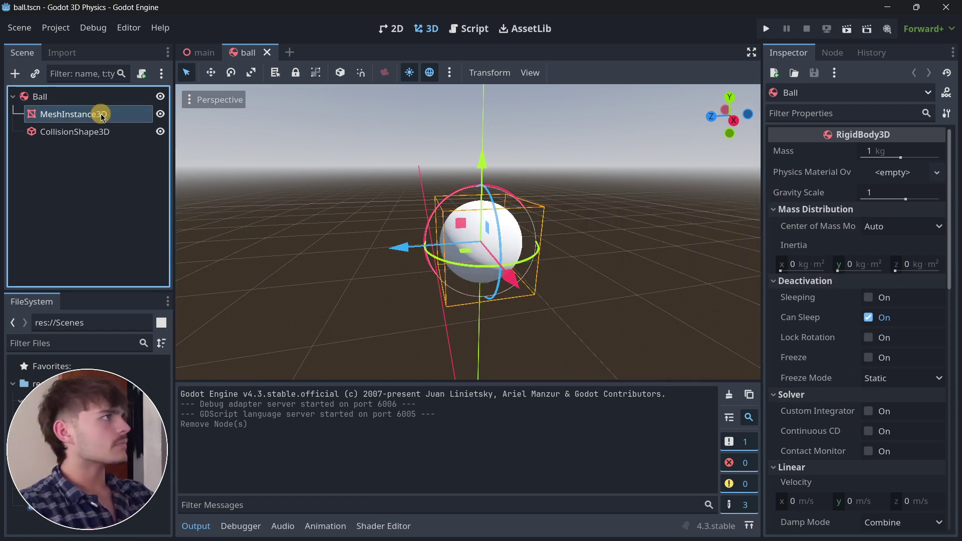
{"action": "left_click", "coordinate": [90, 136]}
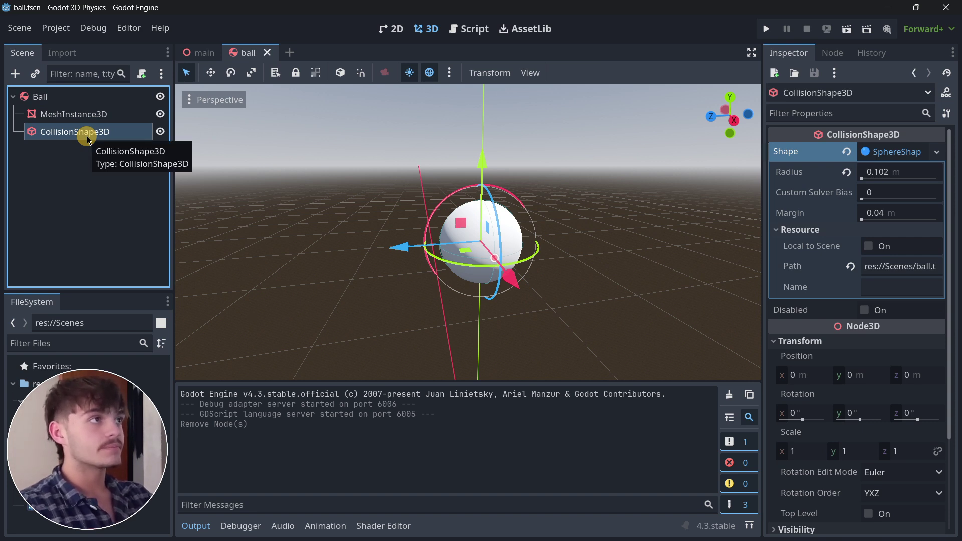
Back in the main scene, view the UI's Balls and FPS labels, then open Main's main.gd script.
{"action": "key", "text": "ctrl+Tab"}
{"action": "left_click", "coordinate": [91, 184]}
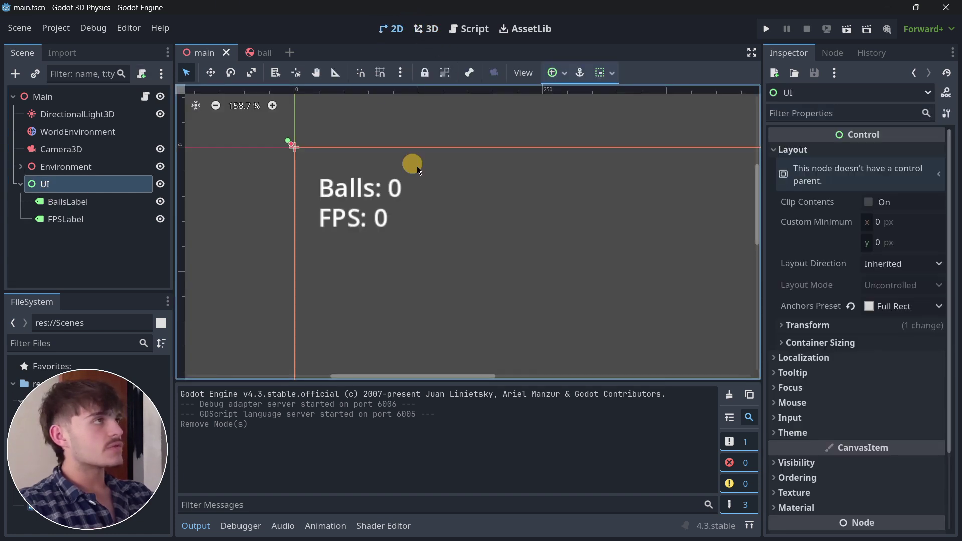
{"action": "scroll", "coordinate": [332, 198], "scroll_direction": "up", "scroll_amount": 5}
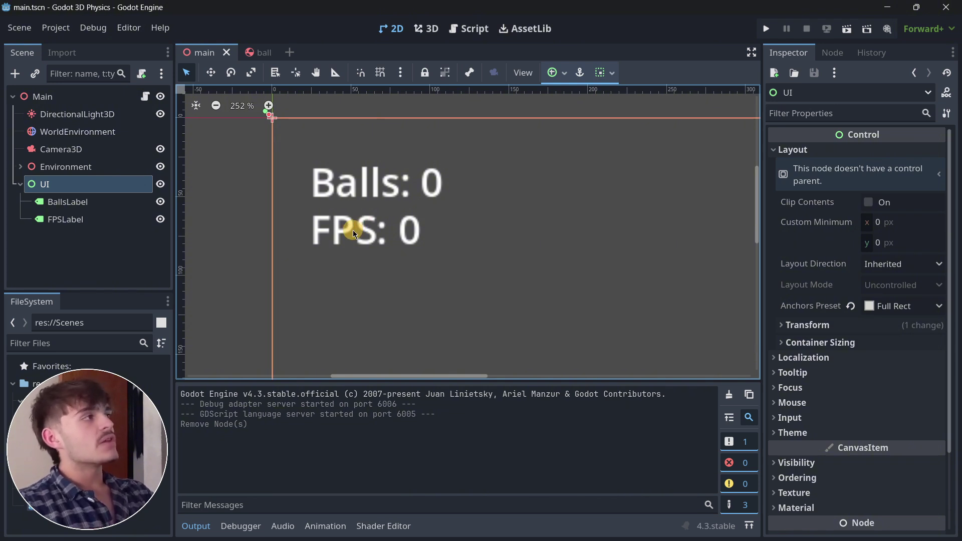
{"action": "left_click", "coordinate": [142, 99]}
{"action": "scroll", "coordinate": [397, 192], "scroll_direction": "up", "scroll_amount": 3}
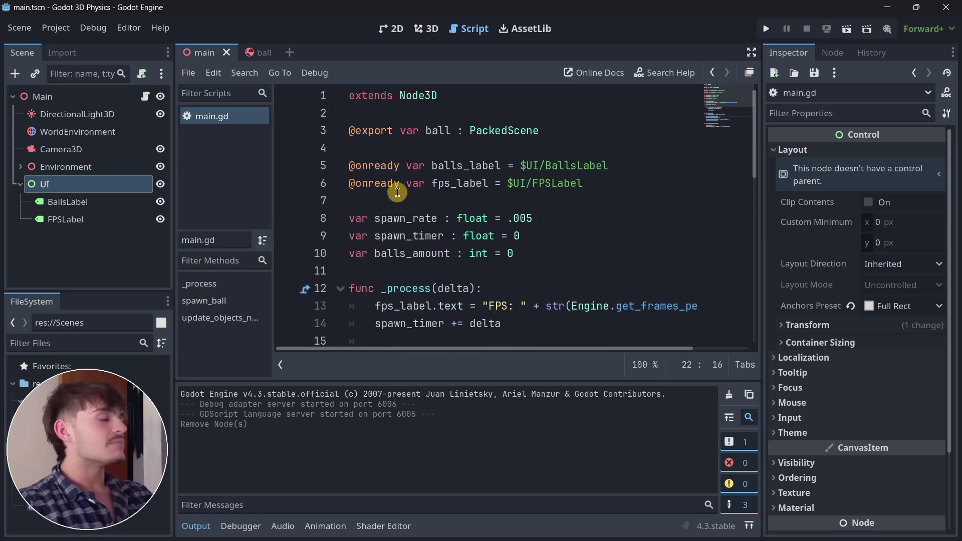
{"action": "left_click_drag", "start_coordinate": [556, 129], "coordinate": [296, 133]}
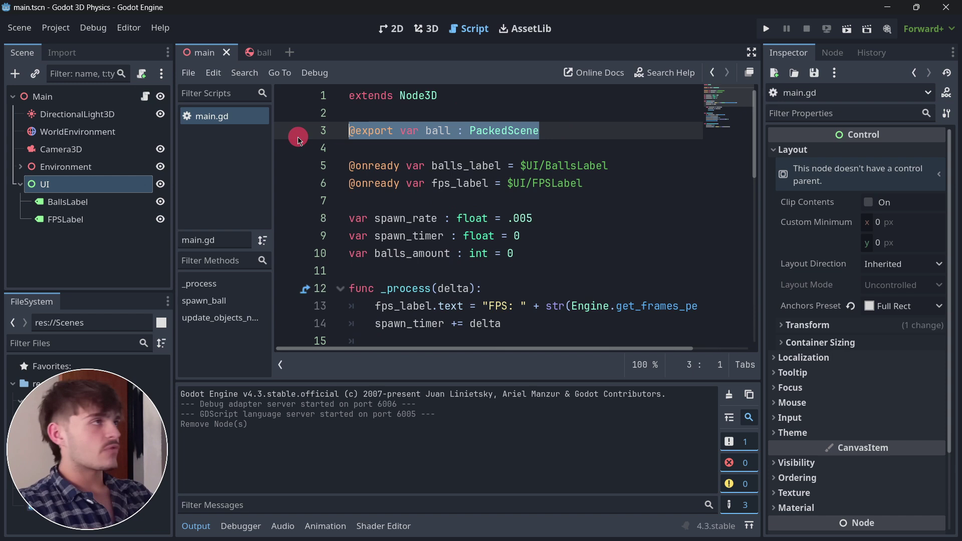
{"action": "left_click_drag", "start_coordinate": [583, 184], "coordinate": [304, 164]}
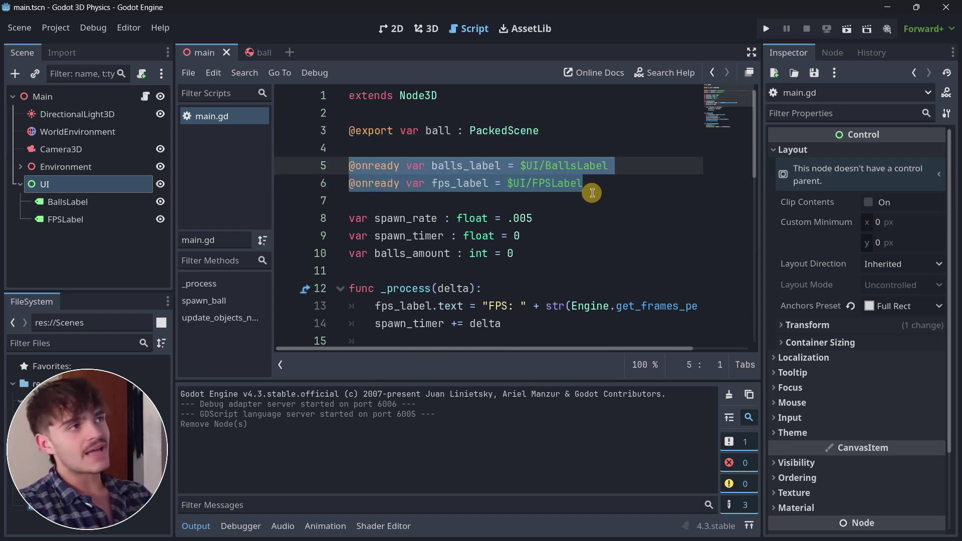
{"action": "left_click_drag", "start_coordinate": [516, 253], "coordinate": [334, 219]}
{"action": "left_click", "coordinate": [401, 218]}
{"action": "double_click", "coordinate": [430, 218]}
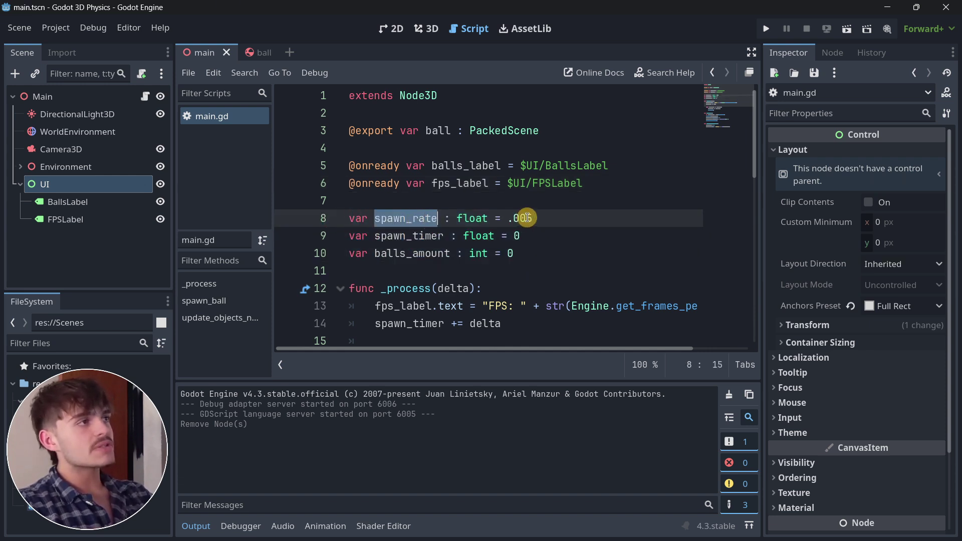
{"action": "left_click_drag", "start_coordinate": [533, 219], "coordinate": [514, 219]}
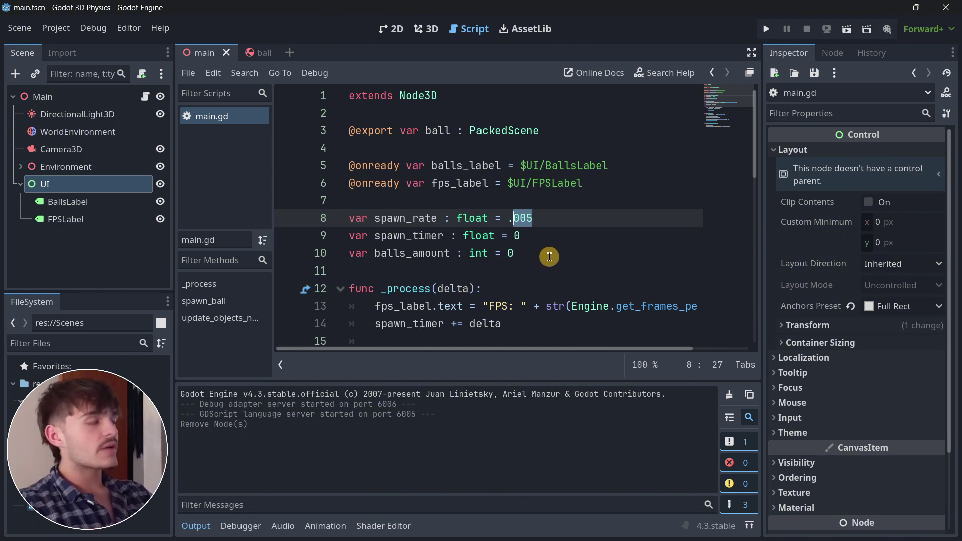
{"action": "left_click", "coordinate": [535, 237]}
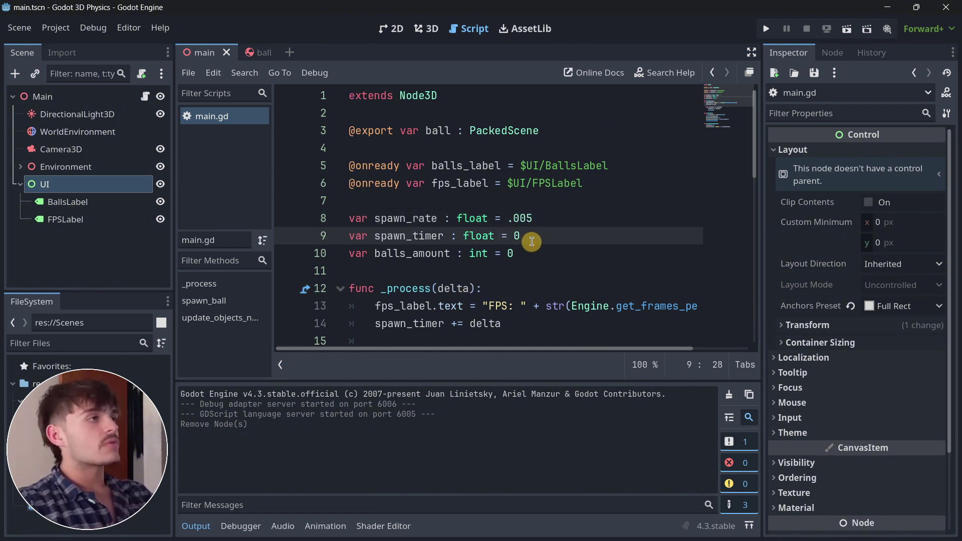
{"action": "left_click_drag", "start_coordinate": [529, 234], "coordinate": [338, 236]}
{"action": "scroll", "coordinate": [520, 209], "scroll_direction": "down", "scroll_amount": 2}
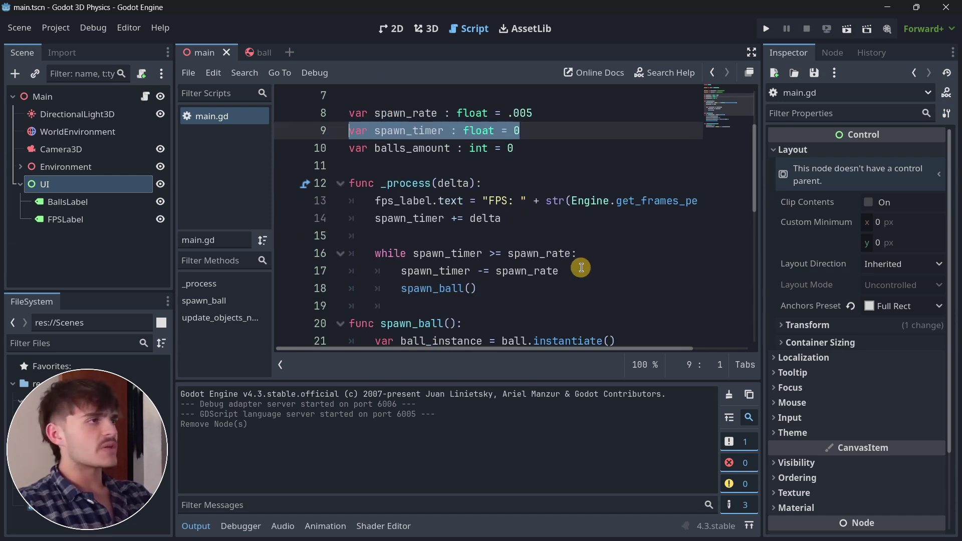
{"action": "left_click_drag", "start_coordinate": [583, 253], "coordinate": [350, 253]}
{"action": "left_click_drag", "start_coordinate": [546, 110], "coordinate": [272, 118]}
{"action": "left_click", "coordinate": [539, 152]}
{"action": "left_click_drag", "start_coordinate": [539, 152], "coordinate": [333, 155]}
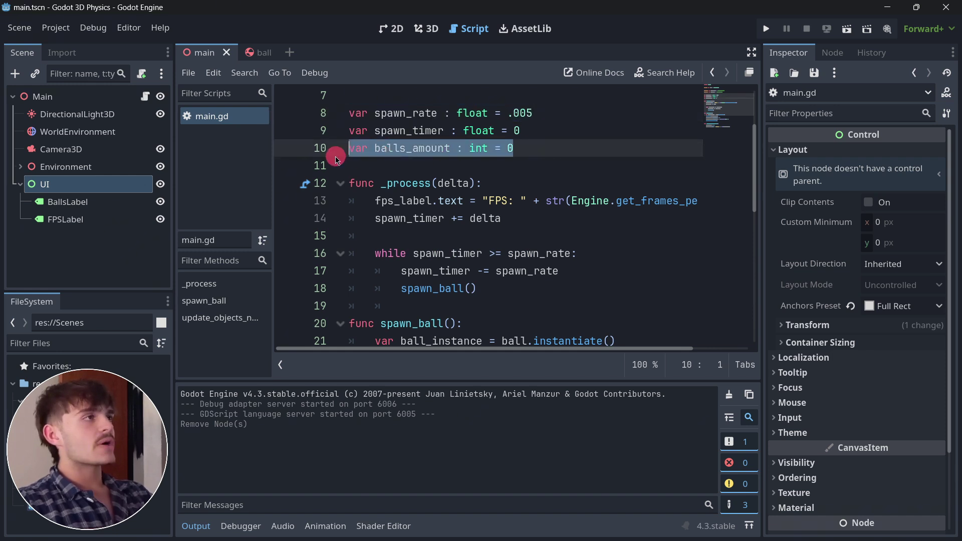
{"action": "double_click", "coordinate": [419, 152]}
{"action": "scroll", "coordinate": [496, 175], "scroll_direction": "down", "scroll_amount": 4}
{"action": "scroll", "coordinate": [497, 178], "scroll_direction": "down", "scroll_amount": 1}
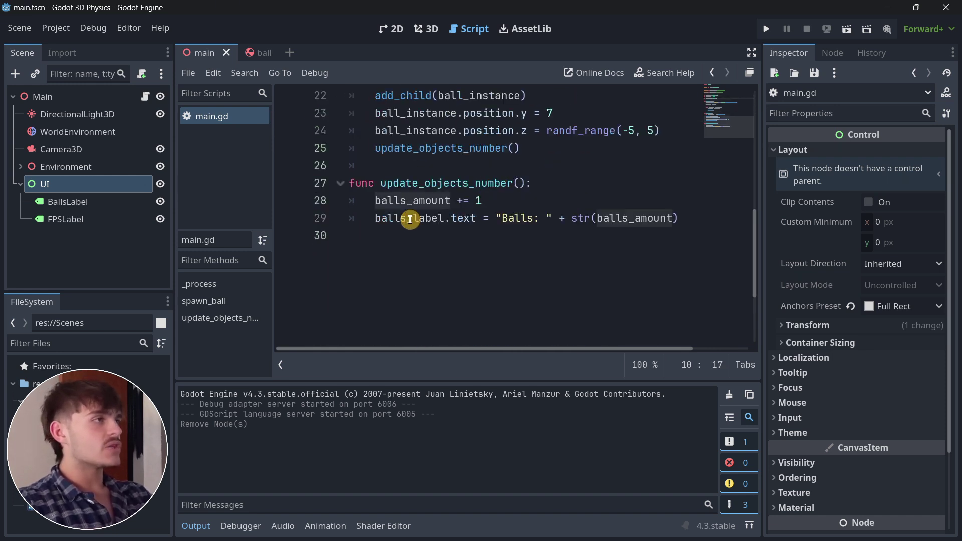
{"action": "double_click", "coordinate": [430, 183]}
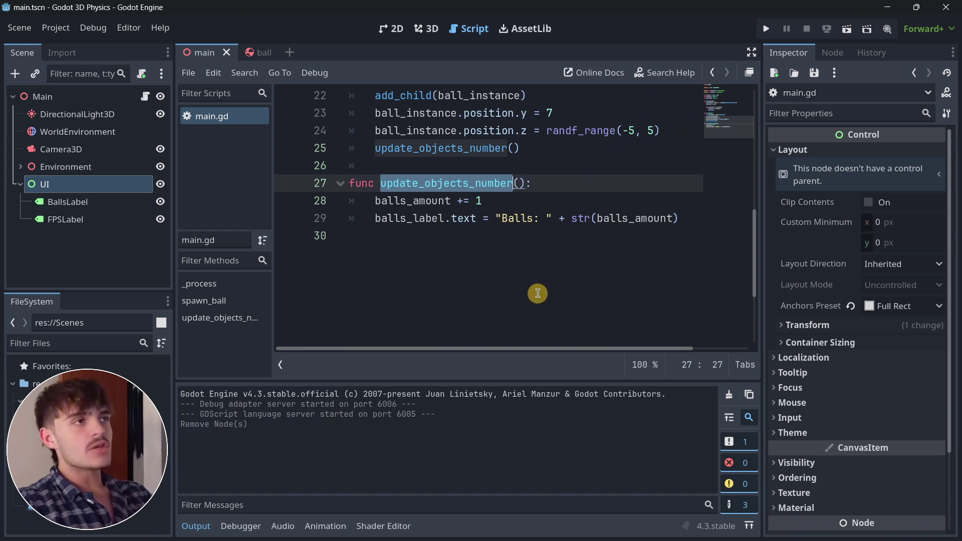
{"action": "scroll", "coordinate": [534, 286], "scroll_direction": "up", "scroll_amount": 7}
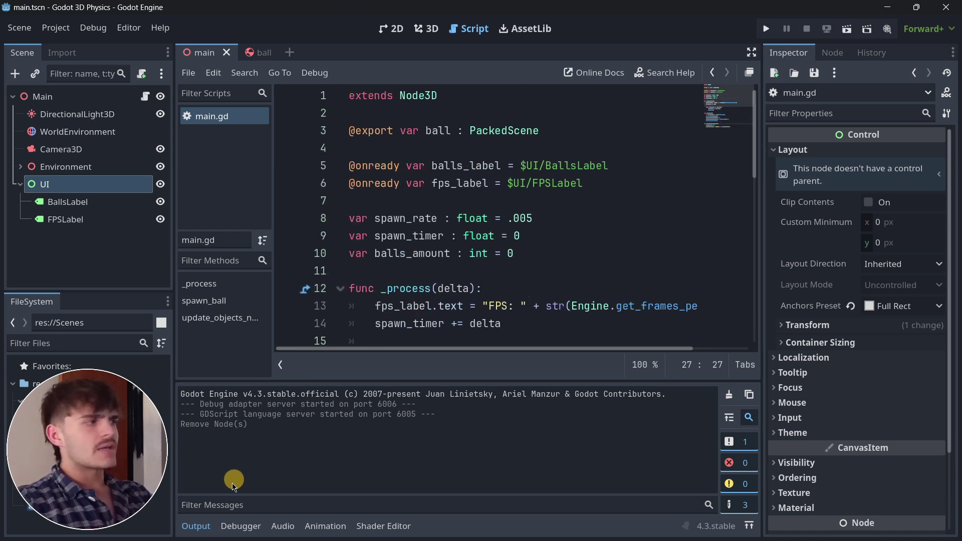
Collapse the Output panel and highlight the _process function on line 13.
{"action": "left_click", "coordinate": [196, 526]}
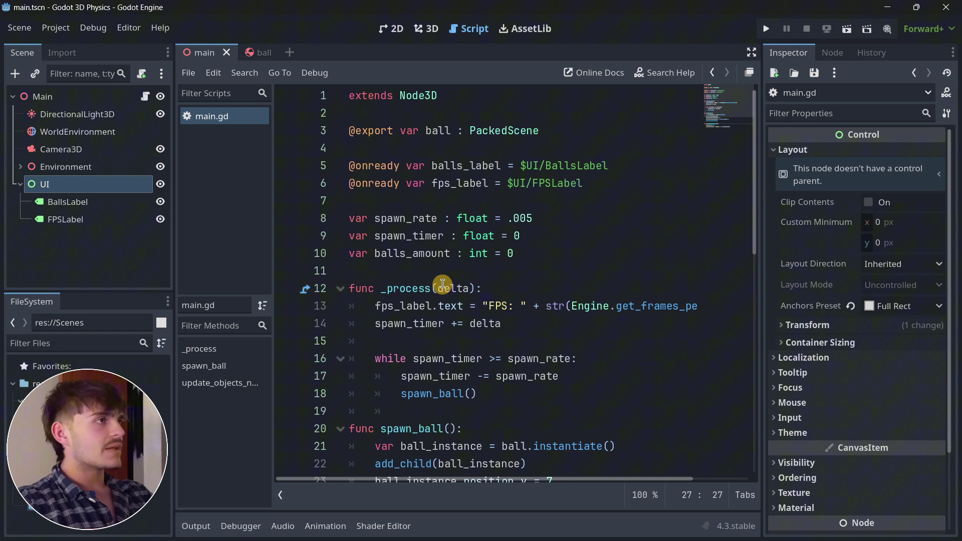
{"action": "scroll", "coordinate": [521, 272], "scroll_direction": "down", "scroll_amount": 1}
{"action": "left_click", "coordinate": [392, 236]}
{"action": "double_click", "coordinate": [392, 235]}
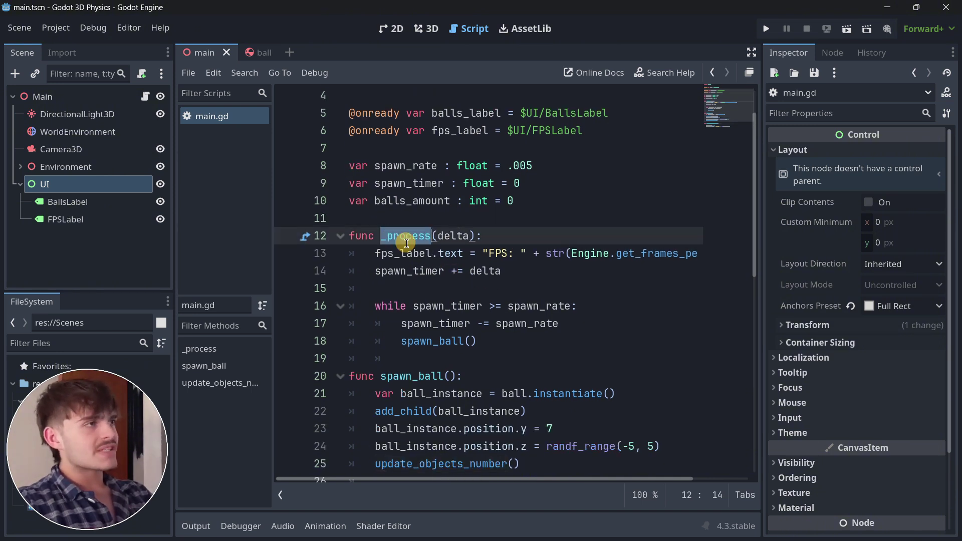
{"action": "left_click_drag", "start_coordinate": [375, 254], "coordinate": [716, 252]}
{"action": "left_click", "coordinate": [461, 271]}
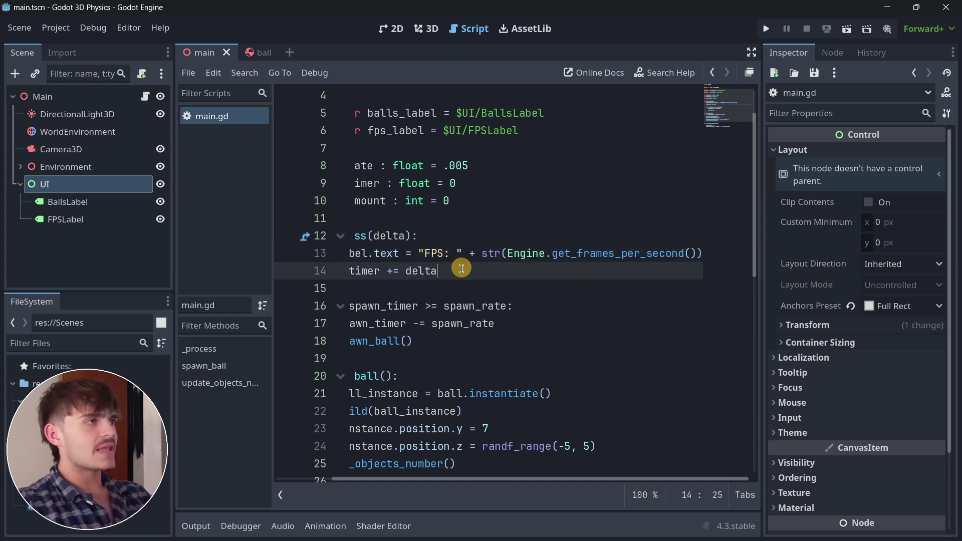
{"action": "left_click_drag", "start_coordinate": [438, 475], "coordinate": [388, 475]}
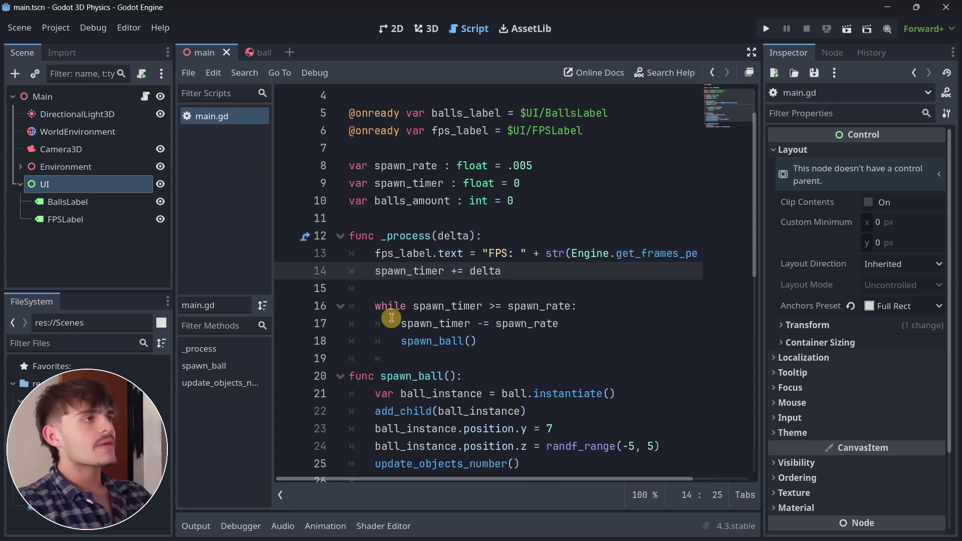
Highlight spawn_timer and delta on line 14 and the spawn_rate while condition on line 16.
{"action": "double_click", "coordinate": [395, 271]}
{"action": "left_click", "coordinate": [502, 271]}
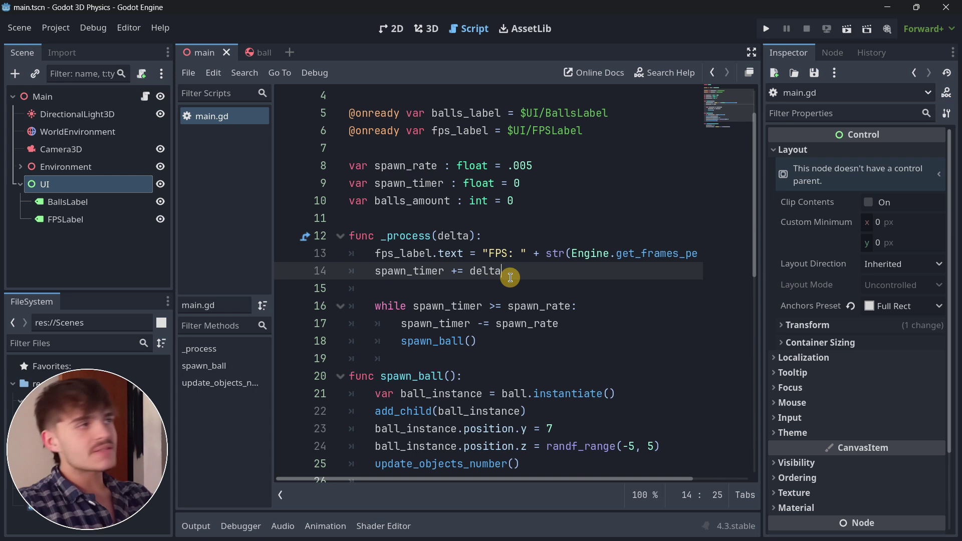
{"action": "double_click", "coordinate": [484, 271]}
{"action": "left_click_drag", "start_coordinate": [376, 307], "coordinate": [594, 307]}
{"action": "left_click", "coordinate": [595, 306]}
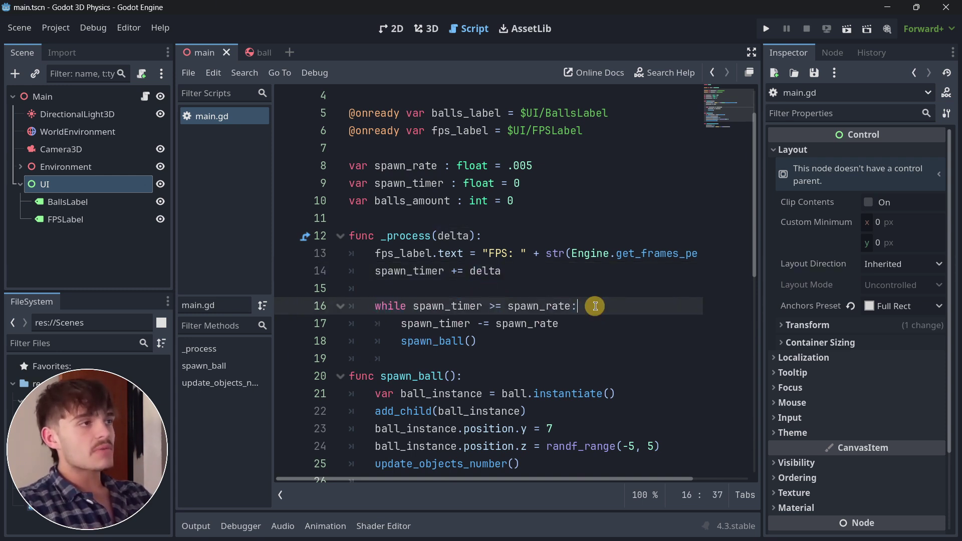
{"action": "double_click", "coordinate": [540, 306]}
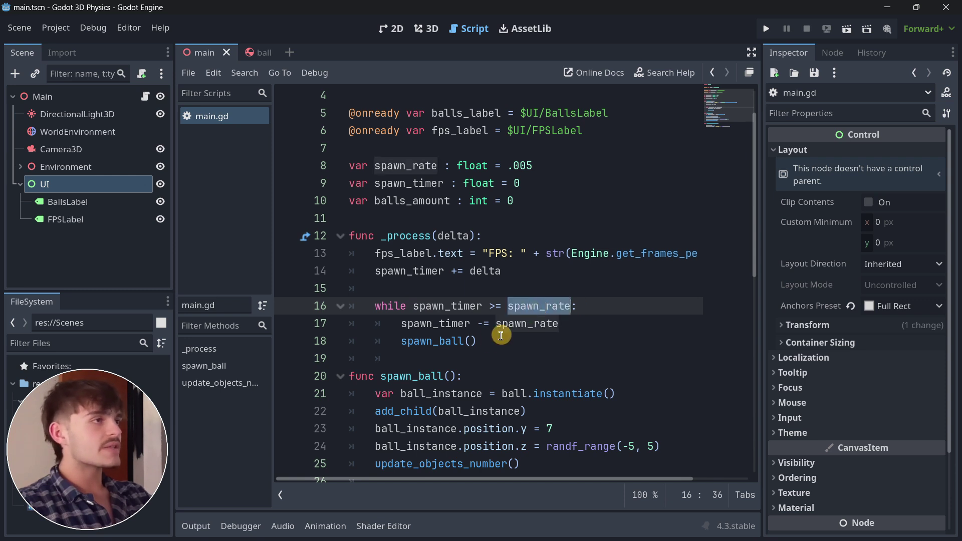
Highlight the spawn_ball call, the spawn_ball function header and the update_objects_number call.
{"action": "left_click", "coordinate": [488, 341]}
{"action": "left_click", "coordinate": [420, 341]}
{"action": "double_click", "coordinate": [423, 340]}
{"action": "left_click", "coordinate": [421, 341]}
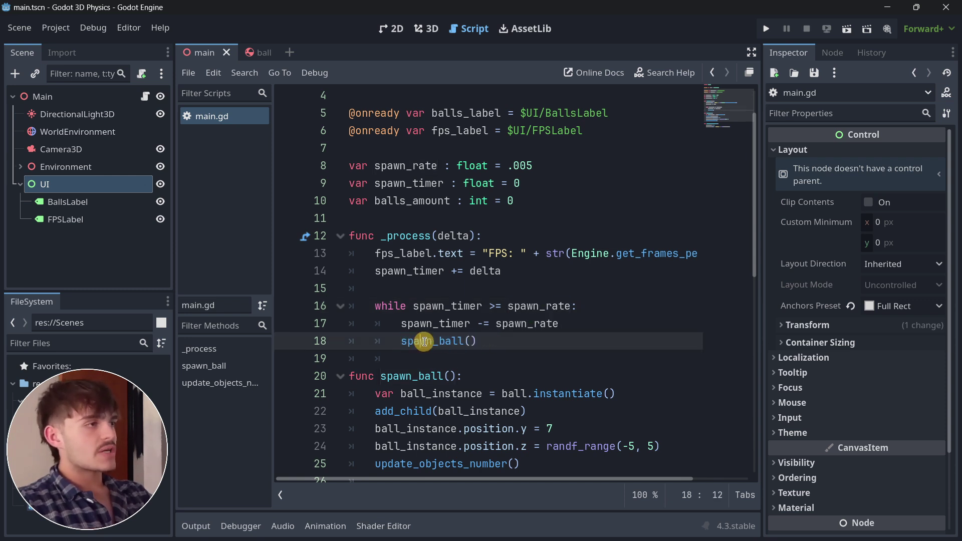
{"action": "scroll", "coordinate": [425, 342], "scroll_direction": "down", "scroll_amount": 2}
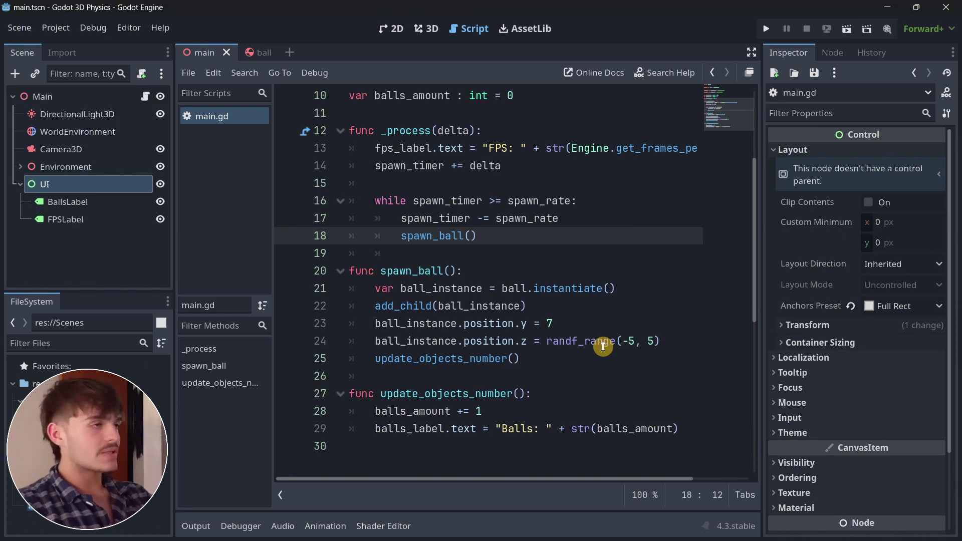
{"action": "double_click", "coordinate": [407, 272]}
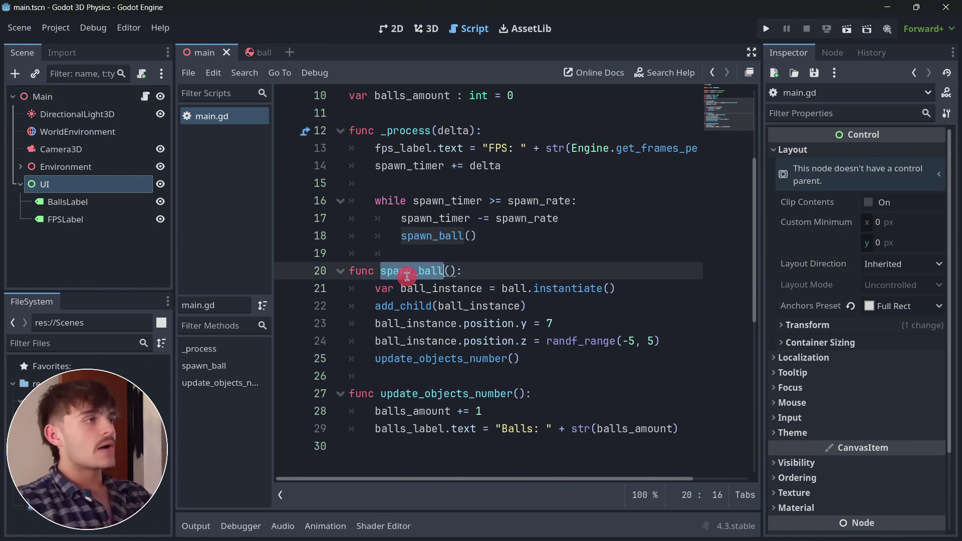
{"action": "double_click", "coordinate": [415, 360]}
{"action": "left_click", "coordinate": [547, 364]}
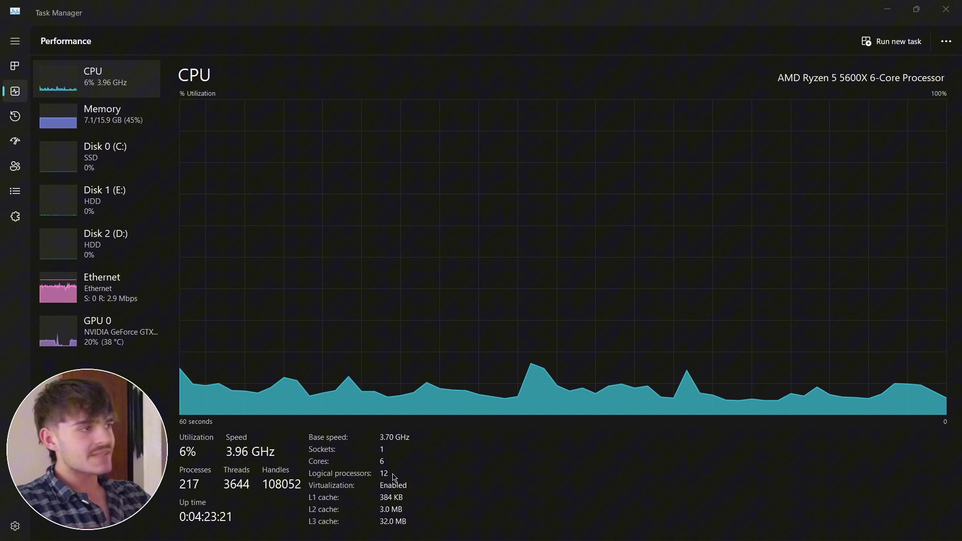
View Task Manager's memory graphs, then the GeForce GTX 1650 GPU 0 graphs.
{"action": "left_click", "coordinate": [138, 130]}
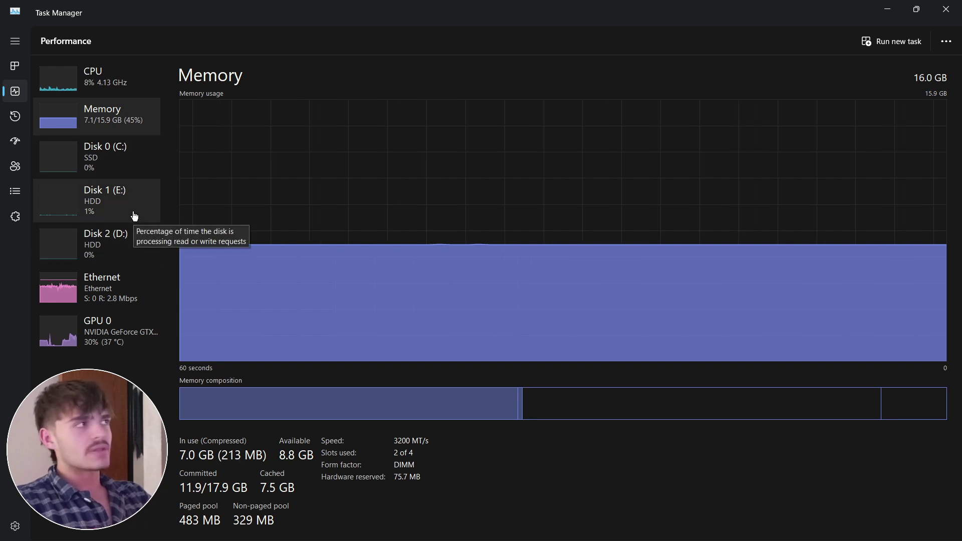
{"action": "left_click", "coordinate": [135, 331]}
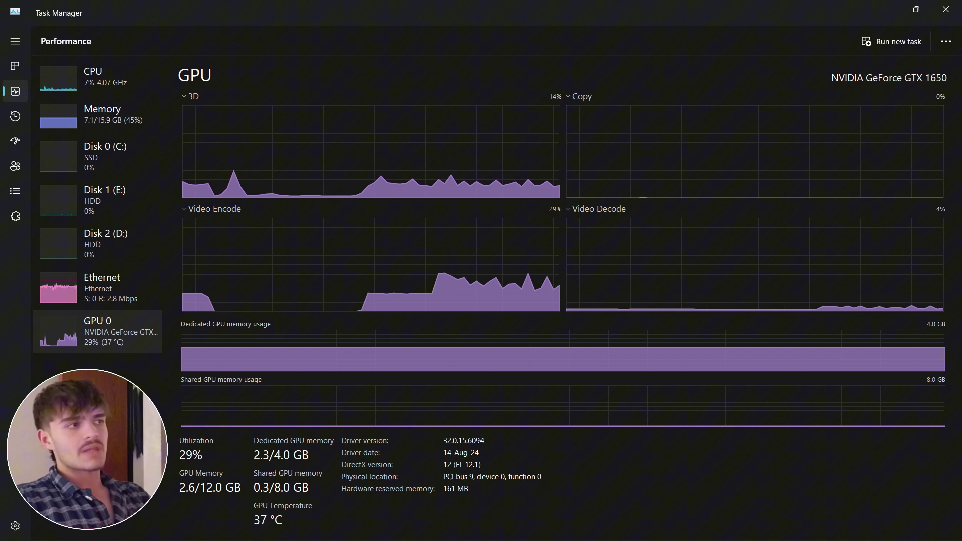
{"action": "mouse_move", "coordinate": [512, 539]}
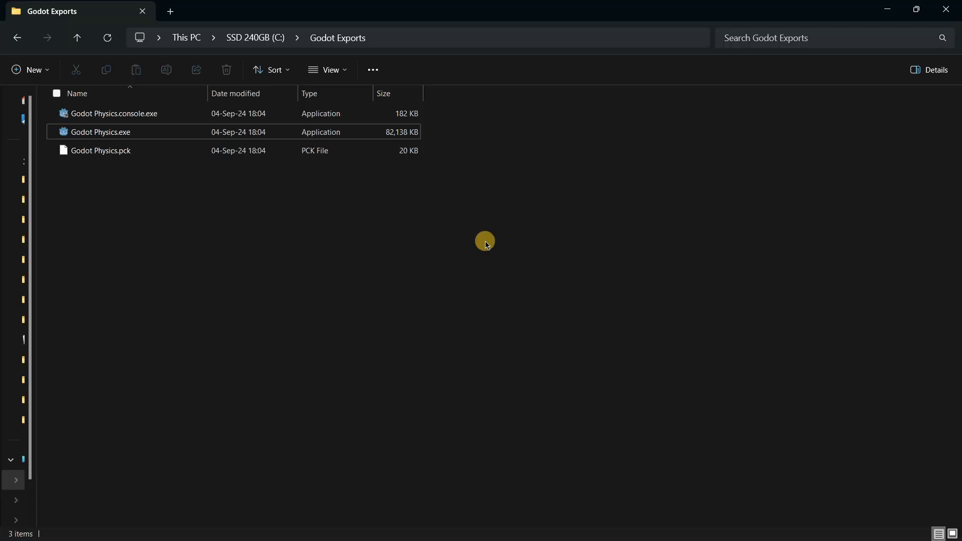
Run Godot Physics.exe from the Godot Exports folder.
{"action": "double_click", "coordinate": [307, 133]}
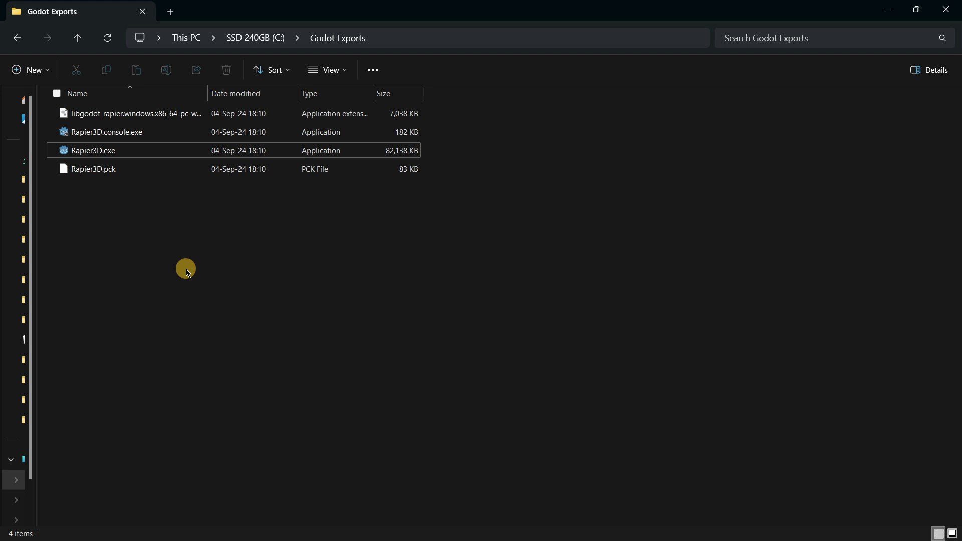
Run Rapier3D.exe until roughly 5215 balls at 3 FPS, then close it with Alt+F4.
{"action": "double_click", "coordinate": [166, 150]}
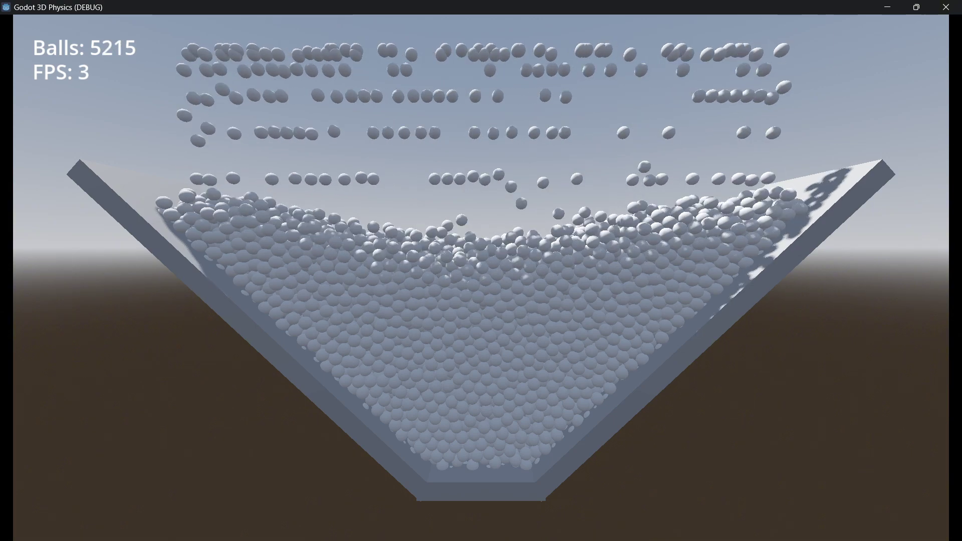
{"action": "key", "text": "alt+F4"}
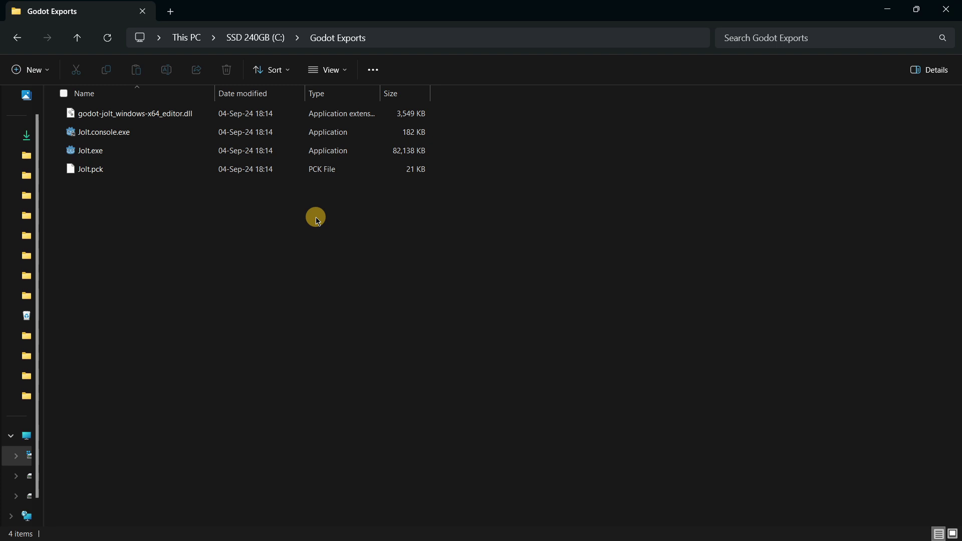
Run Jolt.exe and let the balls pile up to 4721 at 5 FPS.
{"action": "double_click", "coordinate": [206, 151]}
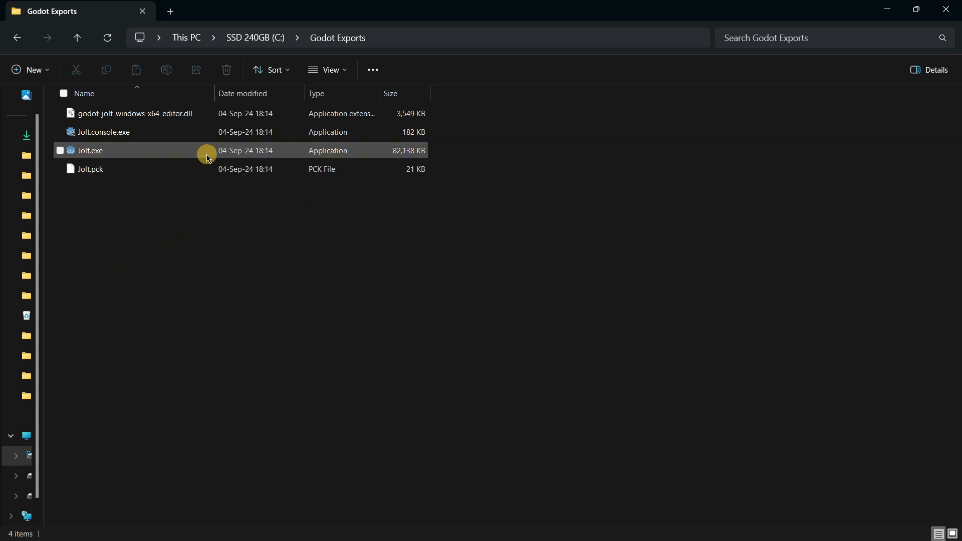